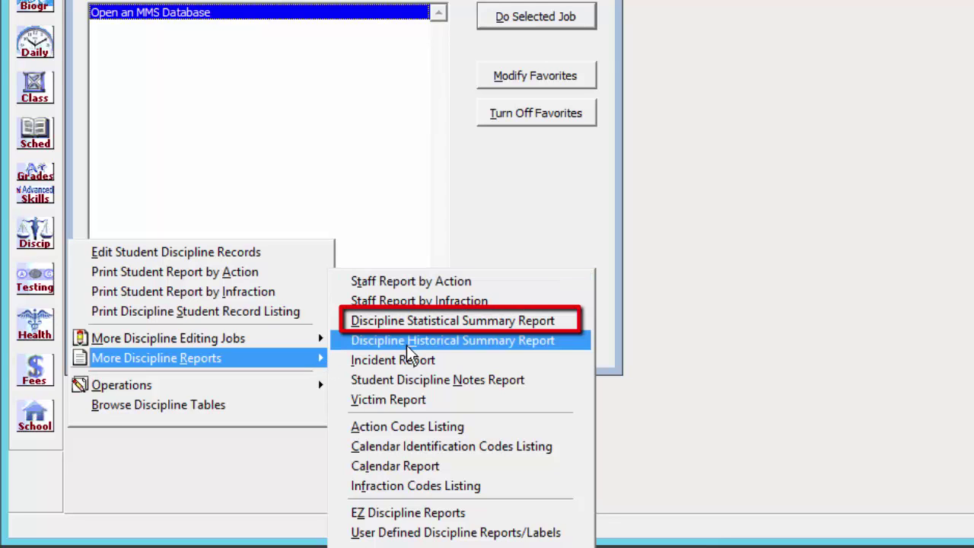
# Open the Discipline Statistical Summary Report and set it to print the summary for Actions
pyautogui.click(408, 321)
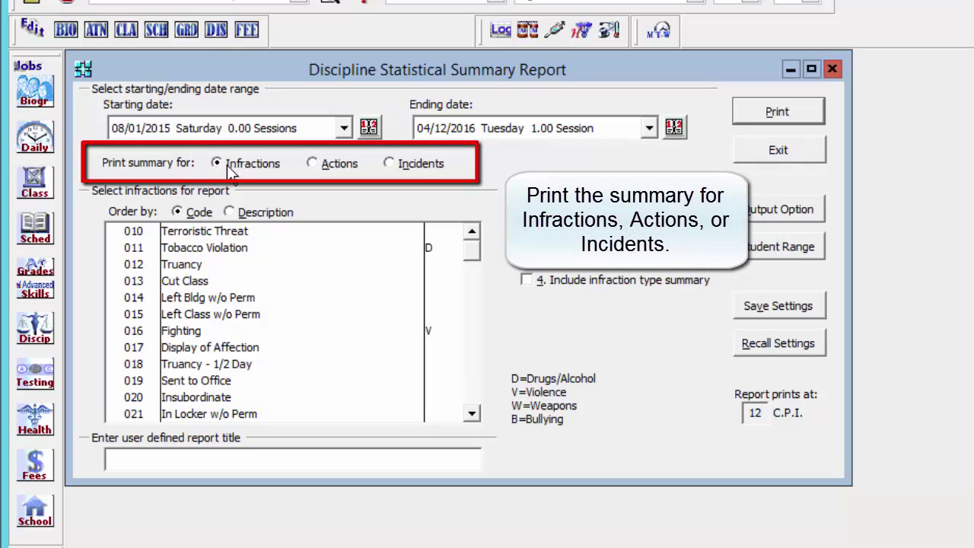
pyautogui.click(313, 164)
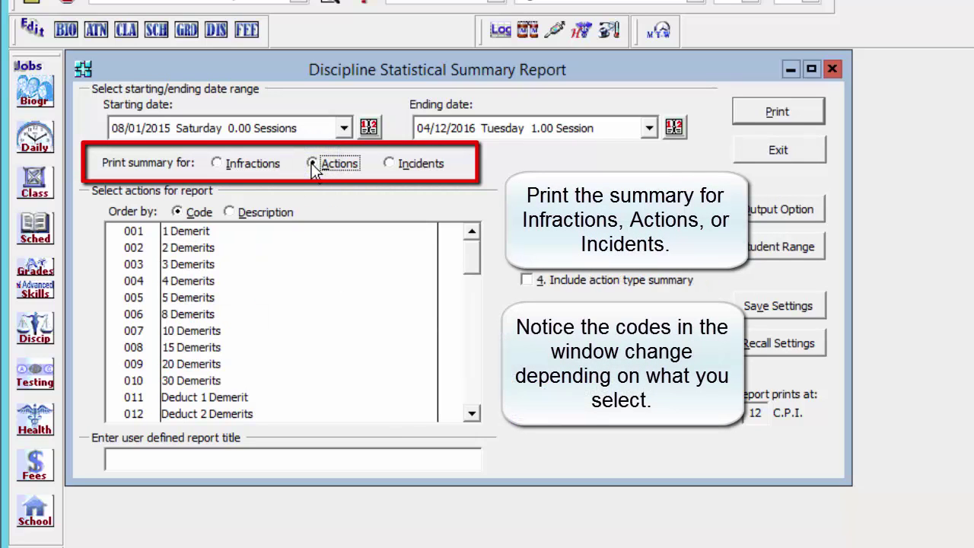
pyautogui.click(389, 165)
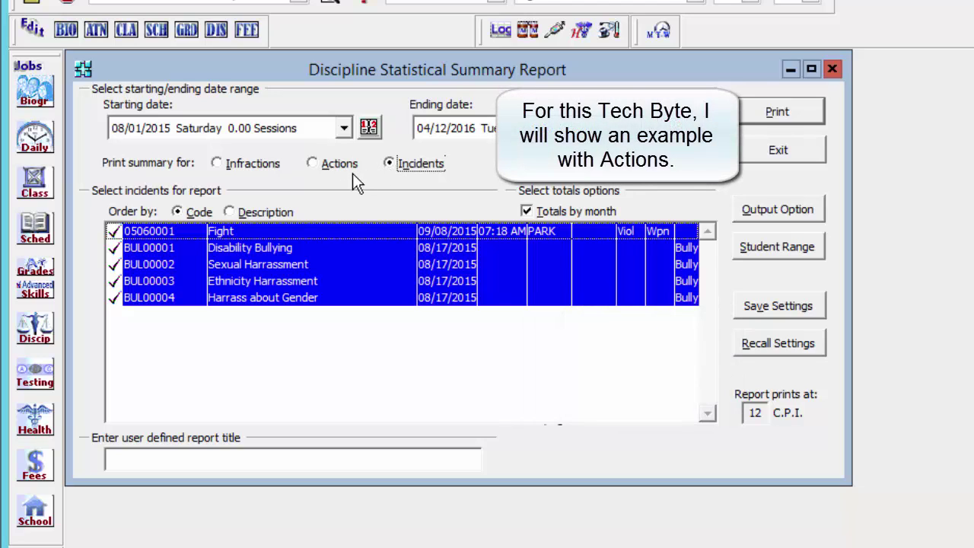
pyautogui.click(313, 166)
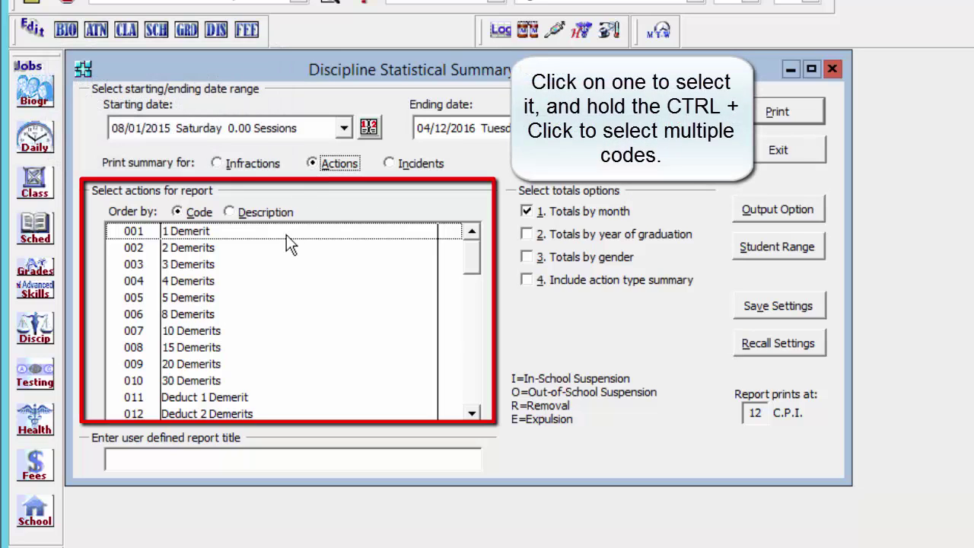
# Select action codes 003, 005 and 007 together, and replace that selection with code 008 alone
pyautogui.click(269, 271)
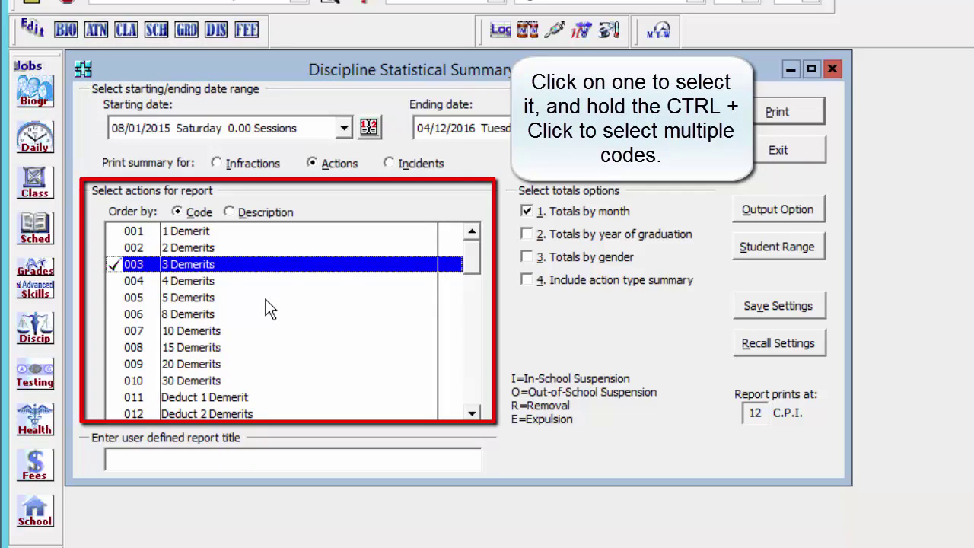
pyautogui.keyDown('ctrl'); pyautogui.click(268, 298); pyautogui.keyUp('ctrl')
pyautogui.keyDown('ctrl'); pyautogui.click(266, 330); pyautogui.keyUp('ctrl')
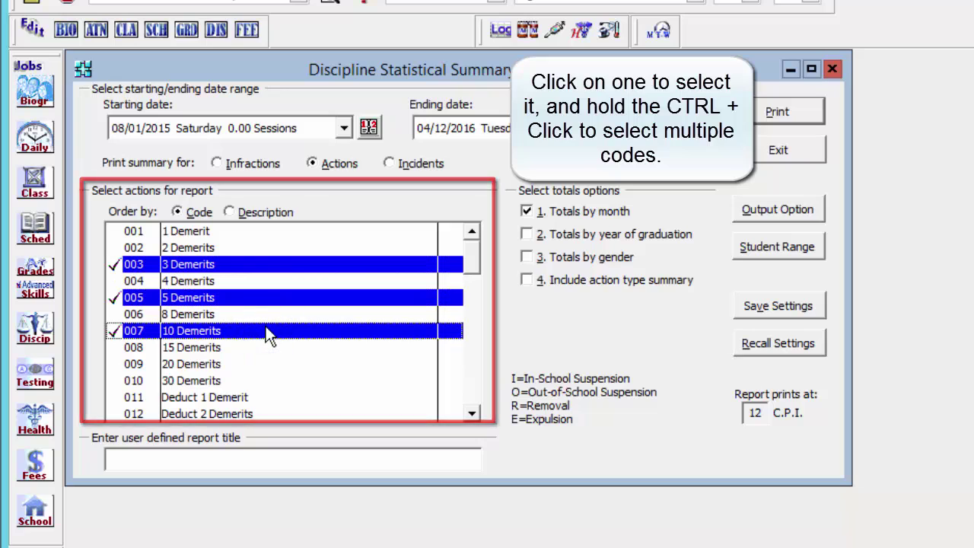
pyautogui.click(255, 349)
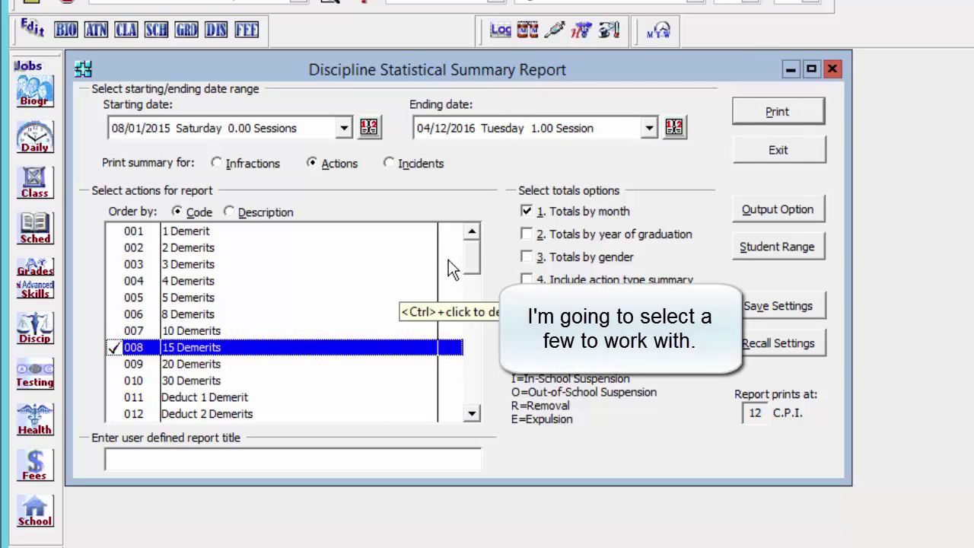
# Select the actions 025 Detention, 030 Out Sch Suspension, 031 In-School Suspension and 085 Expulsion for the report
pyautogui.click(471, 254)
pyautogui.moveTo(471, 254); pyautogui.dragTo(471, 306)
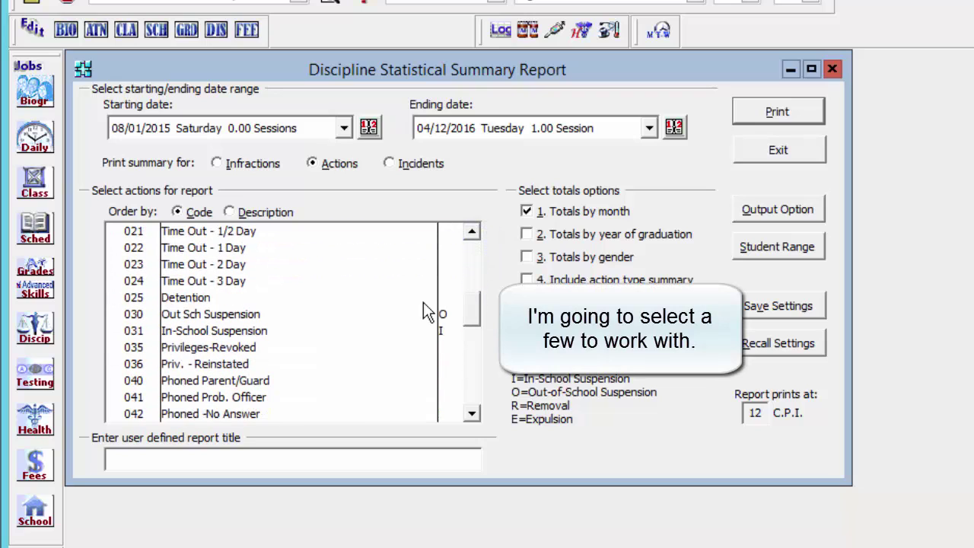
pyautogui.click(244, 298)
pyautogui.click(244, 315)
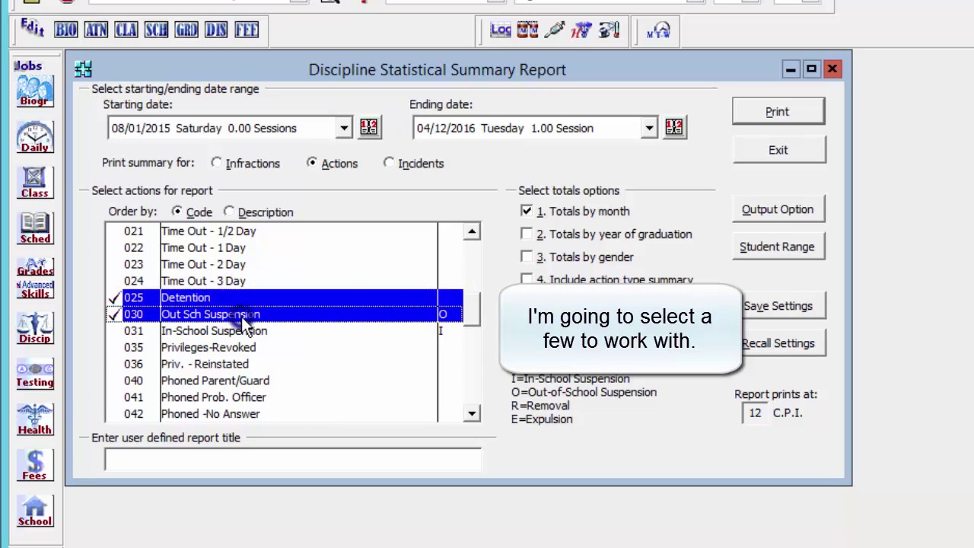
pyautogui.click(244, 331)
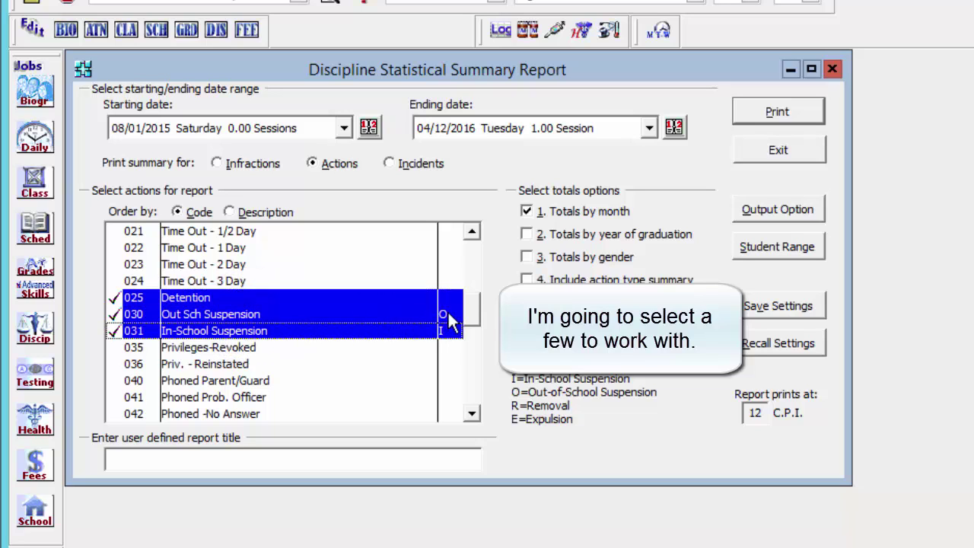
pyautogui.moveTo(478, 304); pyautogui.dragTo(475, 391)
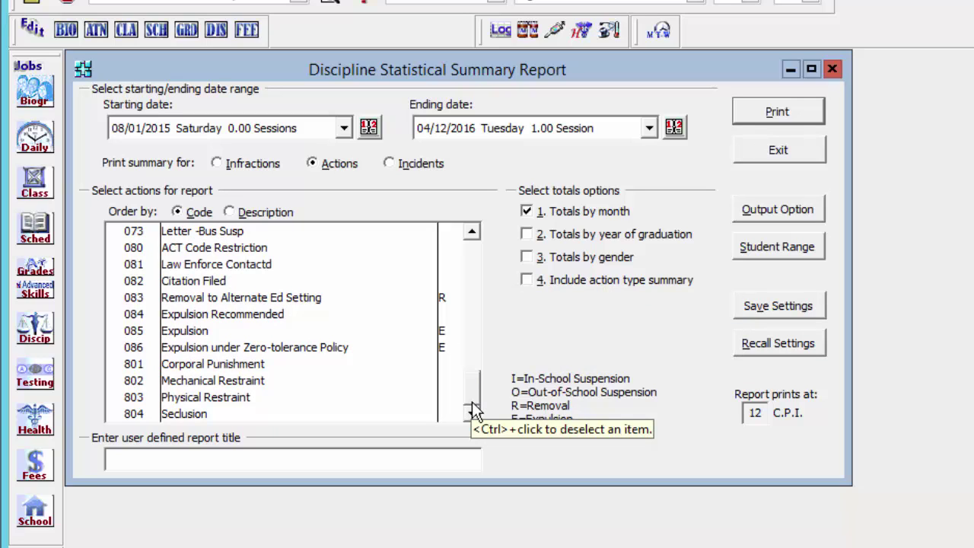
pyautogui.click(236, 330)
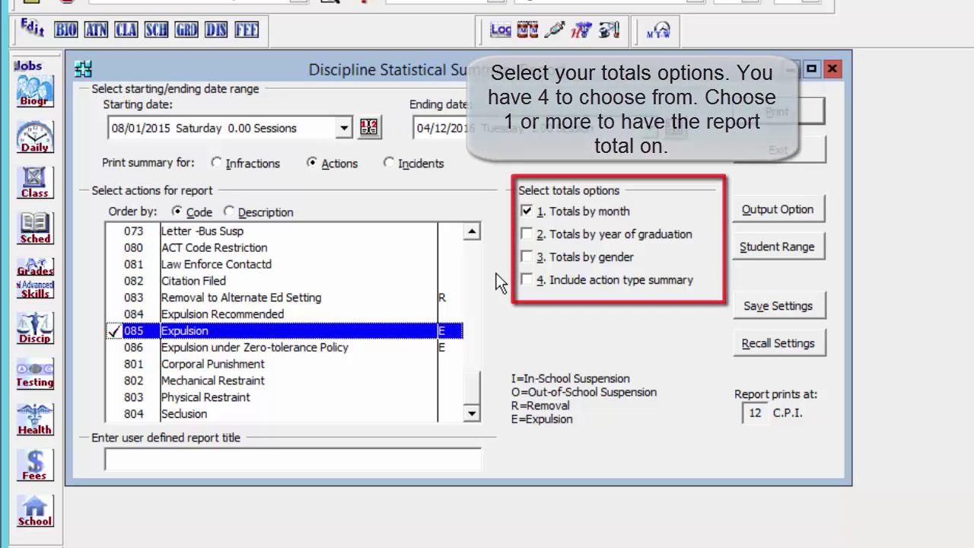
# Add totals by year of graduation and run the statistical report to view its preview, closing the preview when done
pyautogui.click(526, 234)
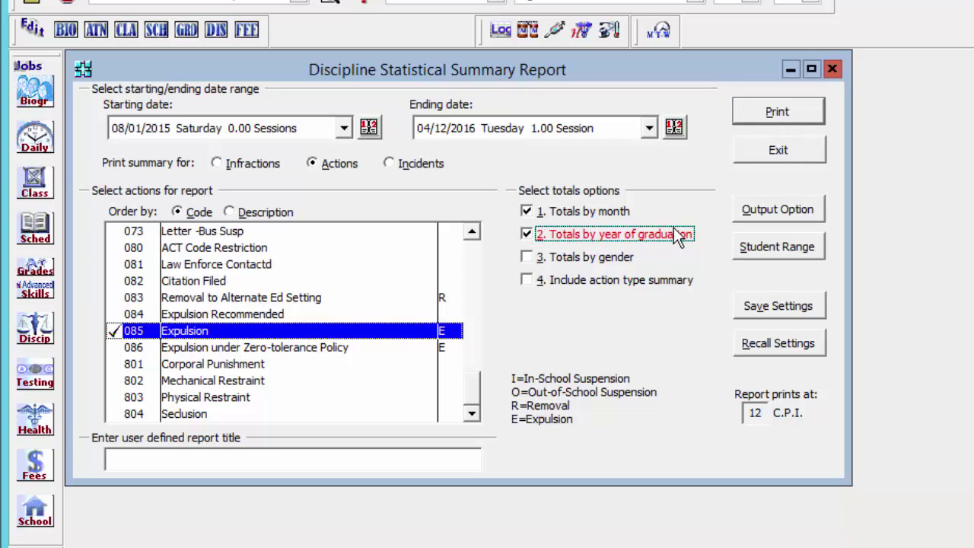
pyautogui.press('Tab')
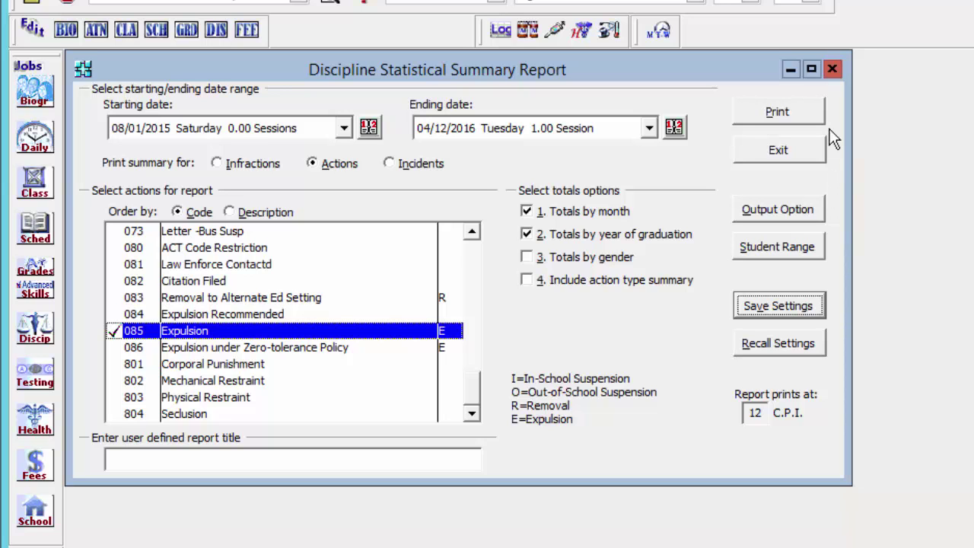
pyautogui.click(815, 113)
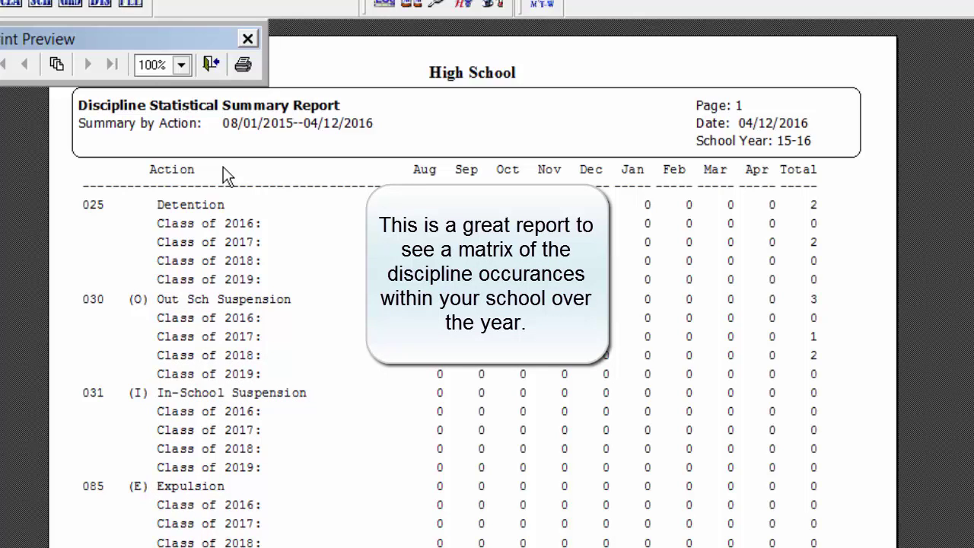
pyautogui.click(211, 64)
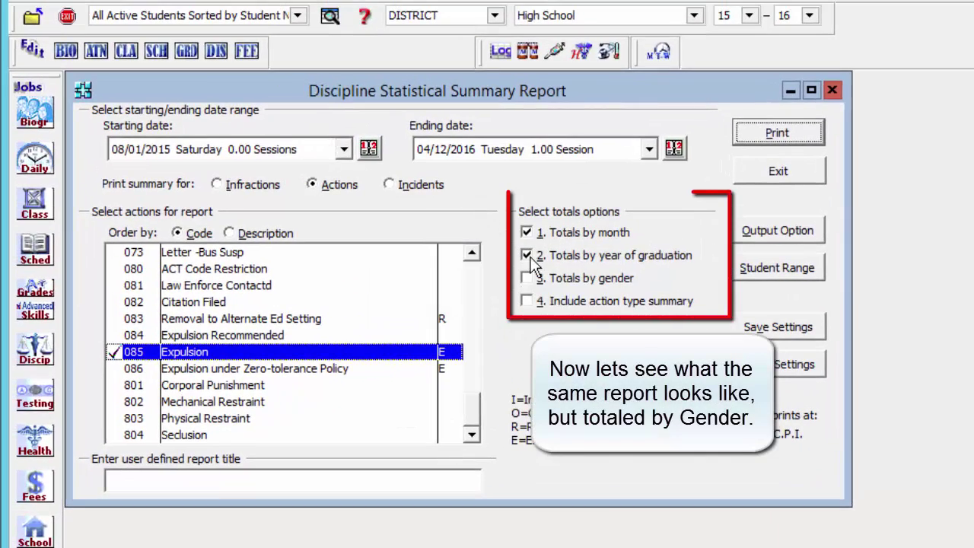
# Replace the totals by year of graduation with totals by gender, and preview the report before exiting it
pyautogui.click(527, 256)
pyautogui.click(526, 278)
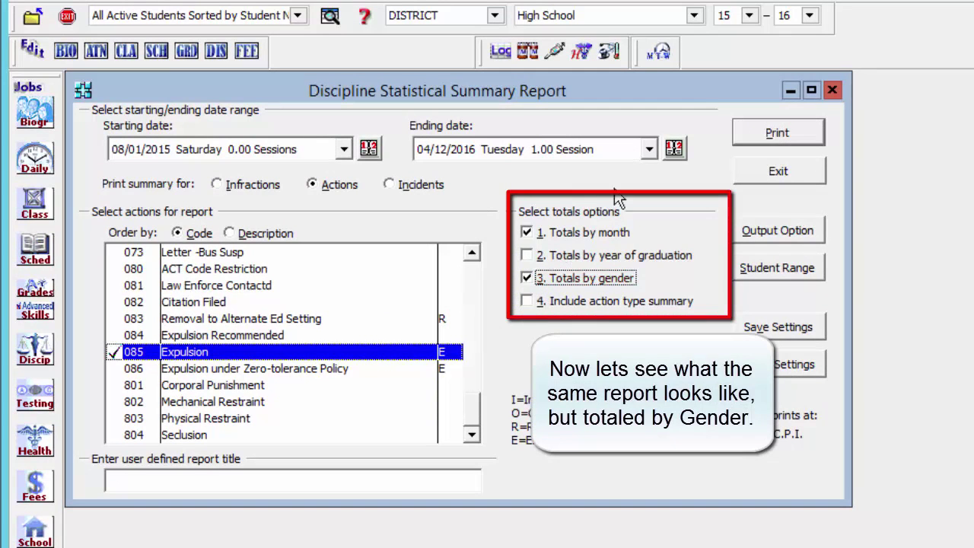
pyautogui.click(753, 142)
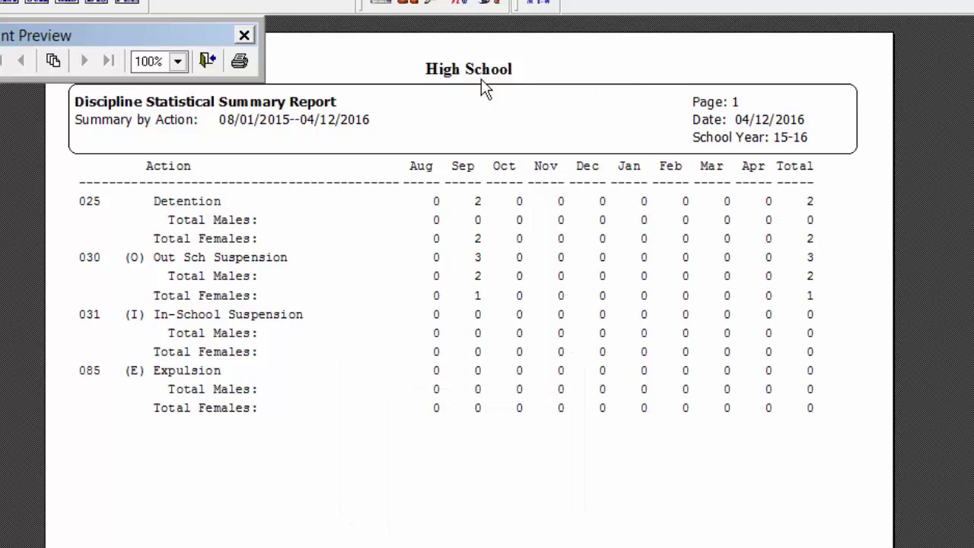
pyautogui.click(209, 61)
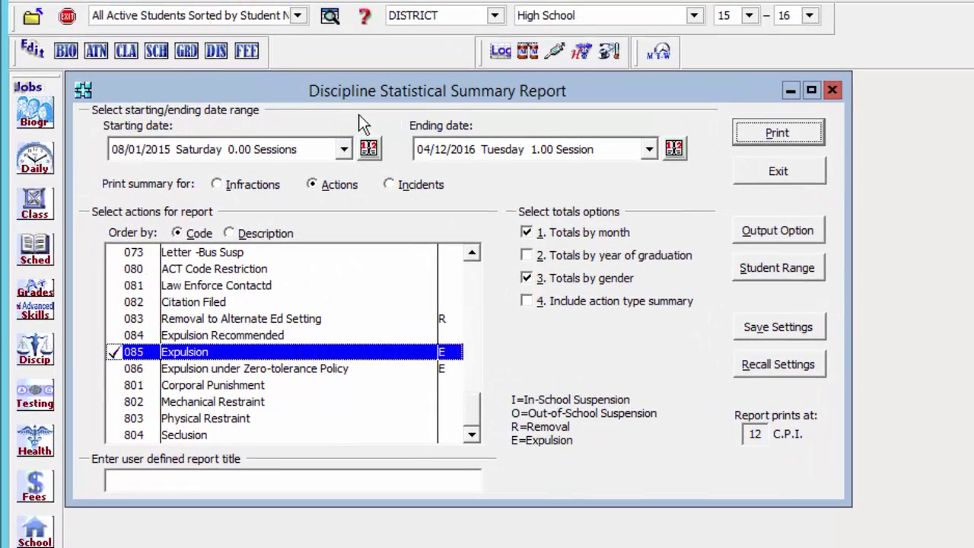
pyautogui.click(746, 169)
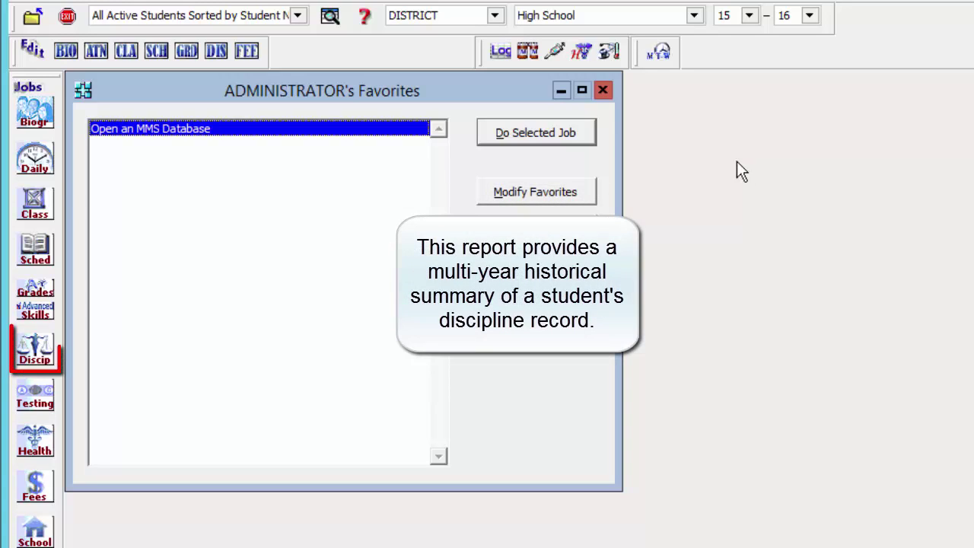
# Open the Discipline Historical Summary Report and choose 12-13 as the starting school year
pyautogui.click(40, 349)
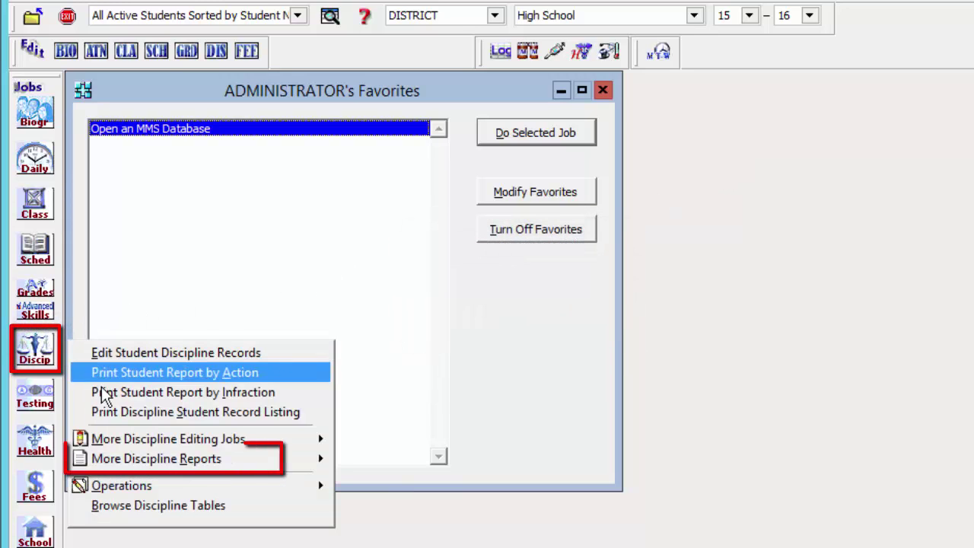
pyautogui.click(120, 463)
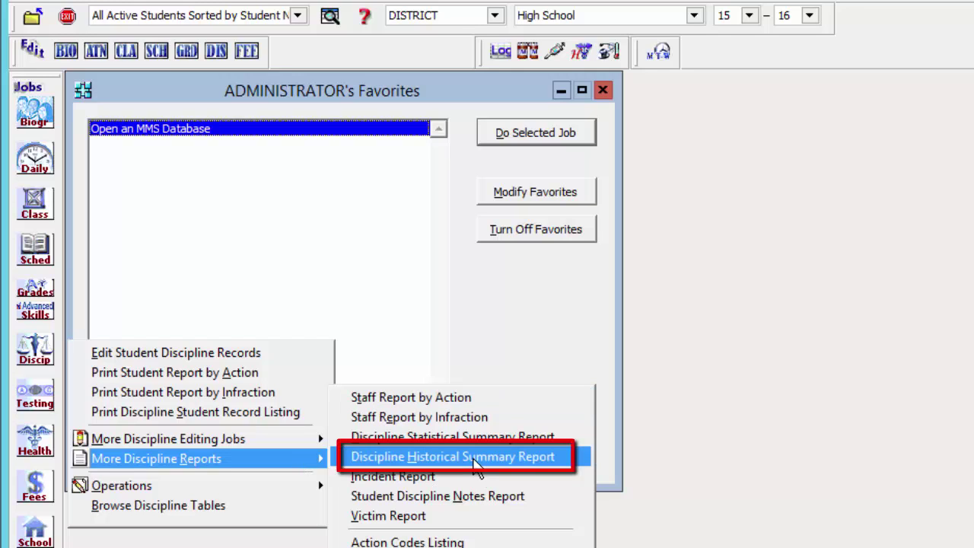
pyautogui.click(474, 459)
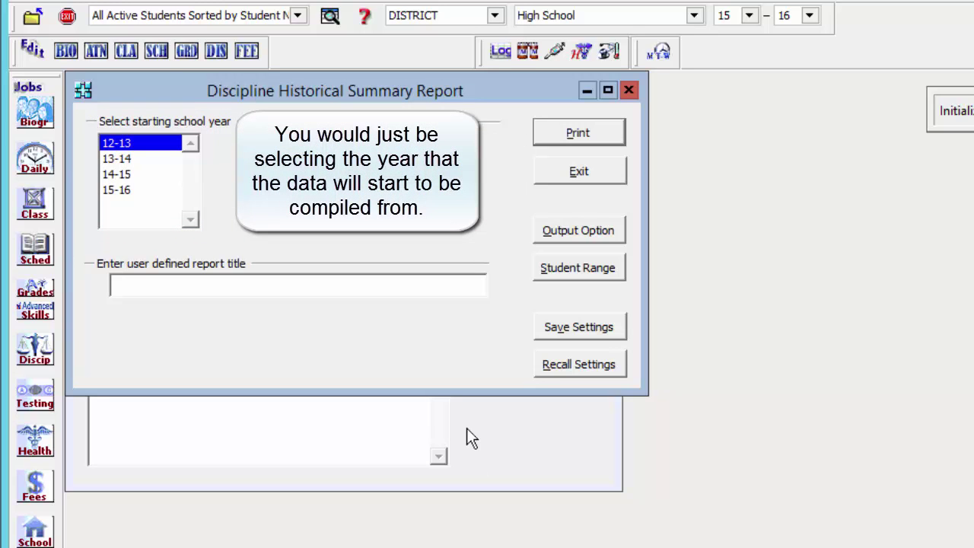
pyautogui.click(135, 190)
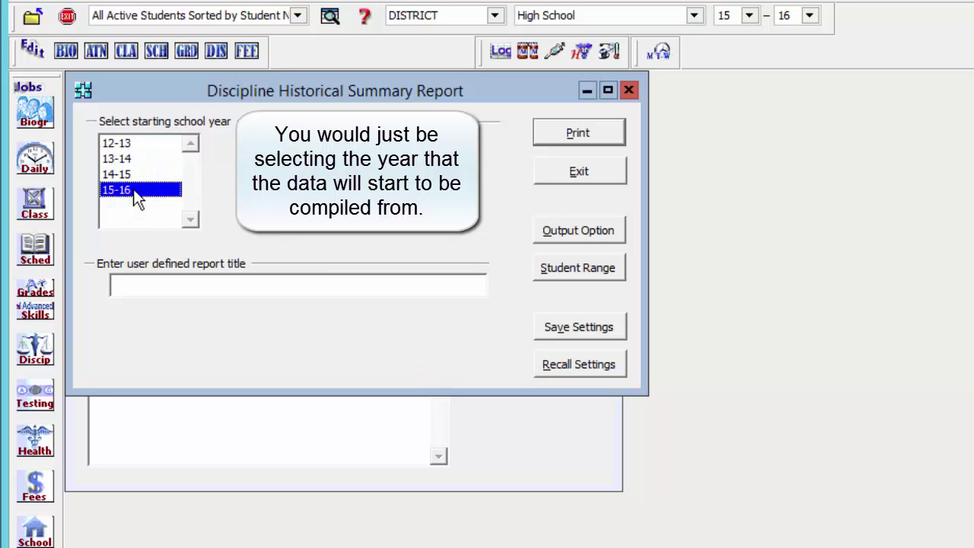
pyautogui.click(116, 146)
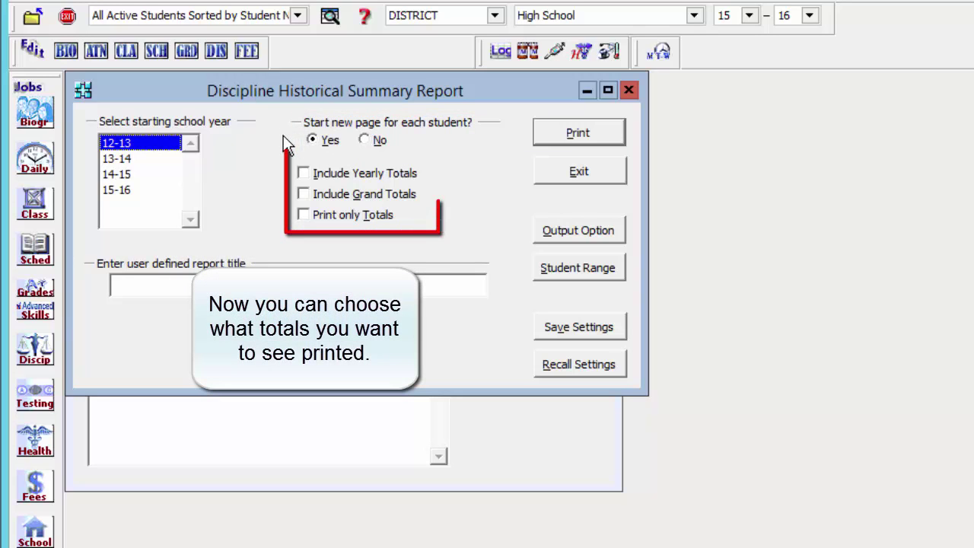
# Include yearly totals and grand totals in the historical summary, and run the report
pyautogui.click(303, 174)
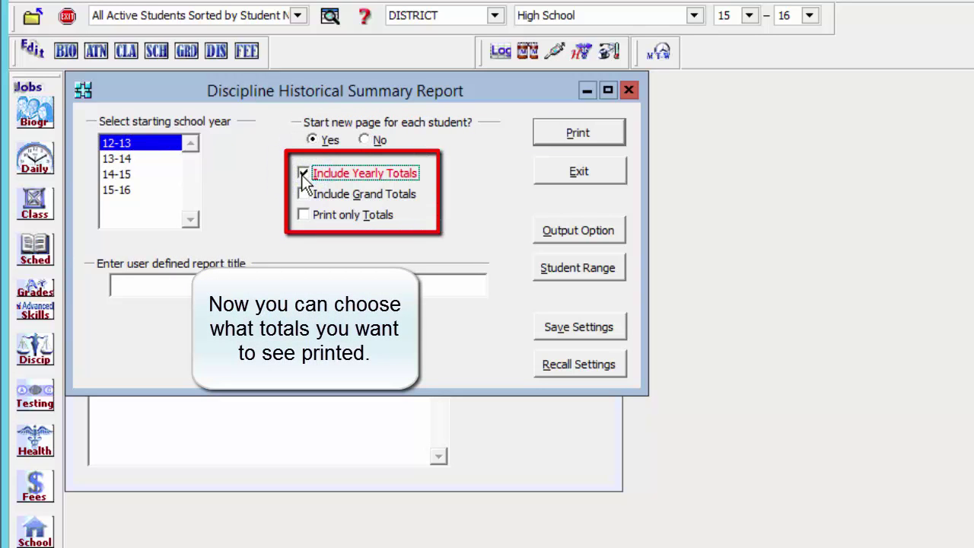
pyautogui.click(303, 194)
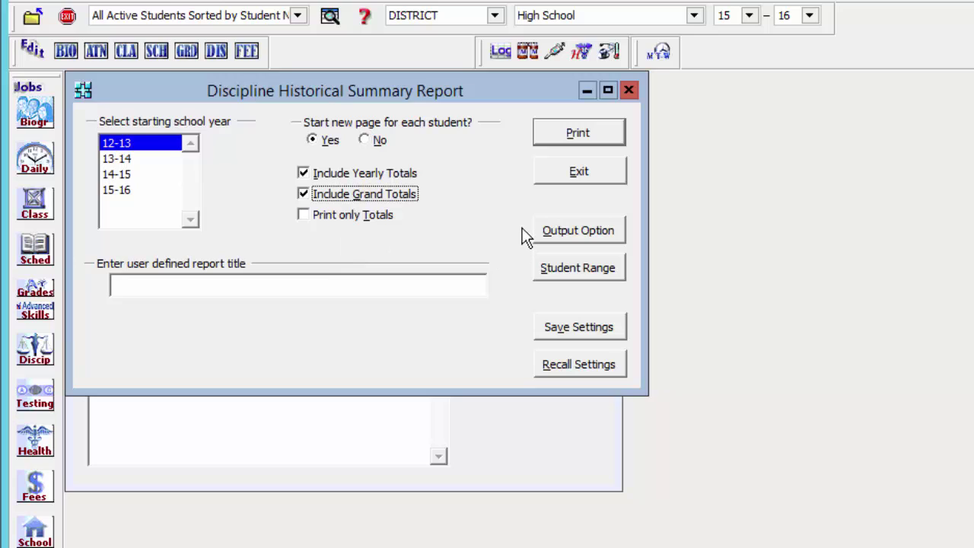
pyautogui.click(549, 129)
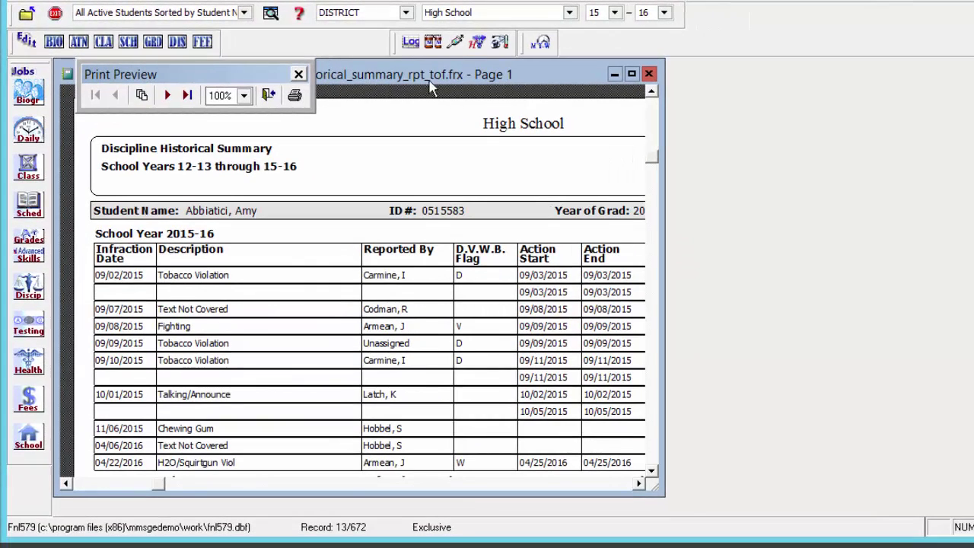
# Maximize the report preview and examine the first student's infractions, yearly totals and grand totals, closing the preview and the report when done
pyautogui.click(424, 79)
pyautogui.doubleClick(424, 76)
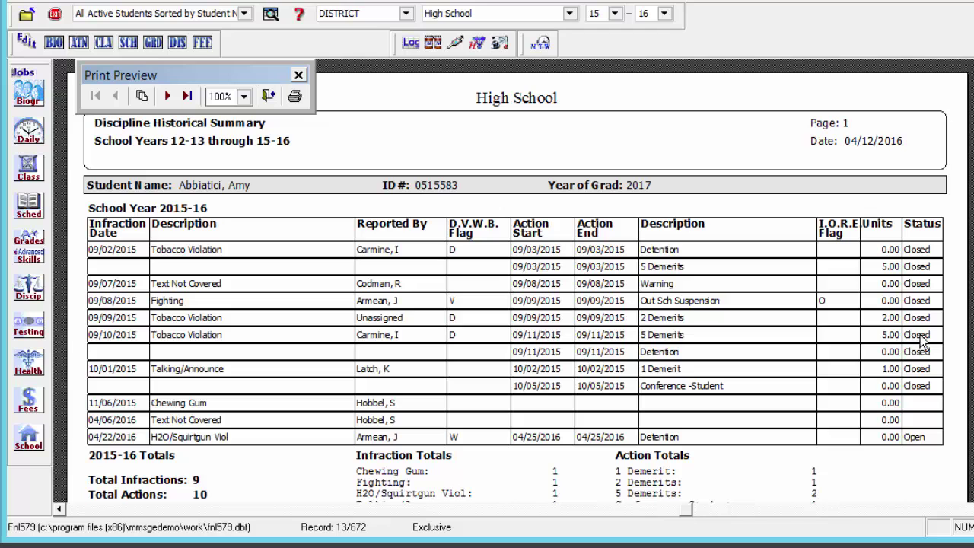
pyautogui.scroll(-1, 957, 321)
pyautogui.scroll(-3, 957, 321)
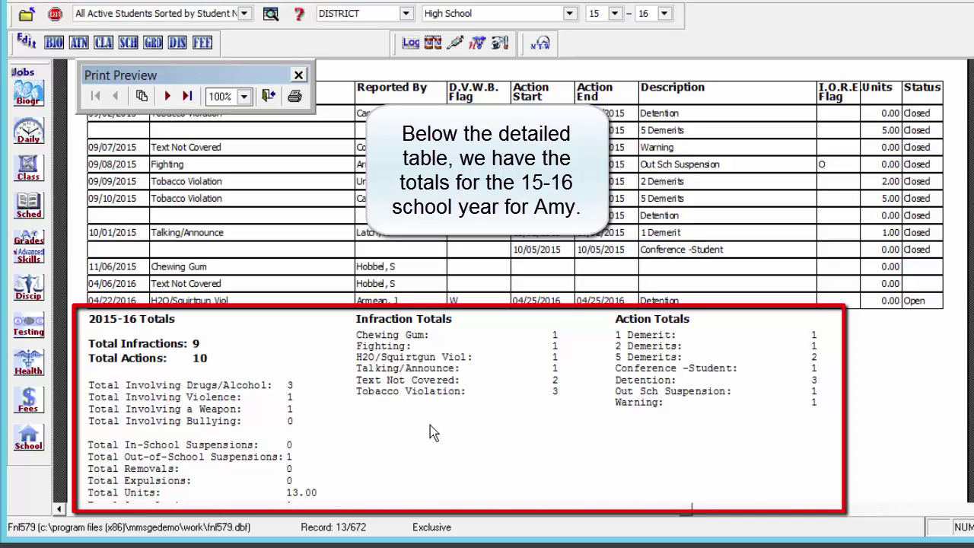
pyautogui.scroll(-2, 430, 426)
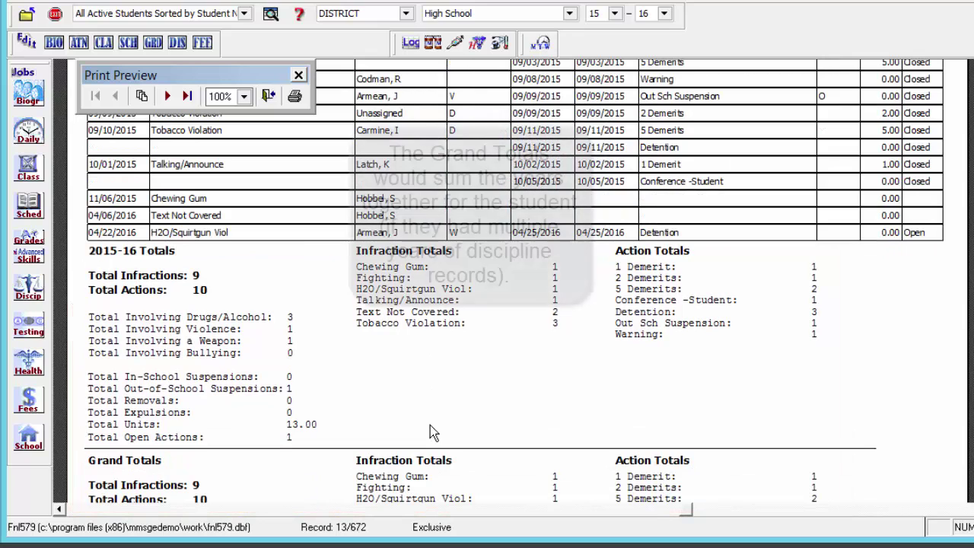
pyautogui.scroll(-1, 430, 426)
pyautogui.scroll(-2, 433, 432)
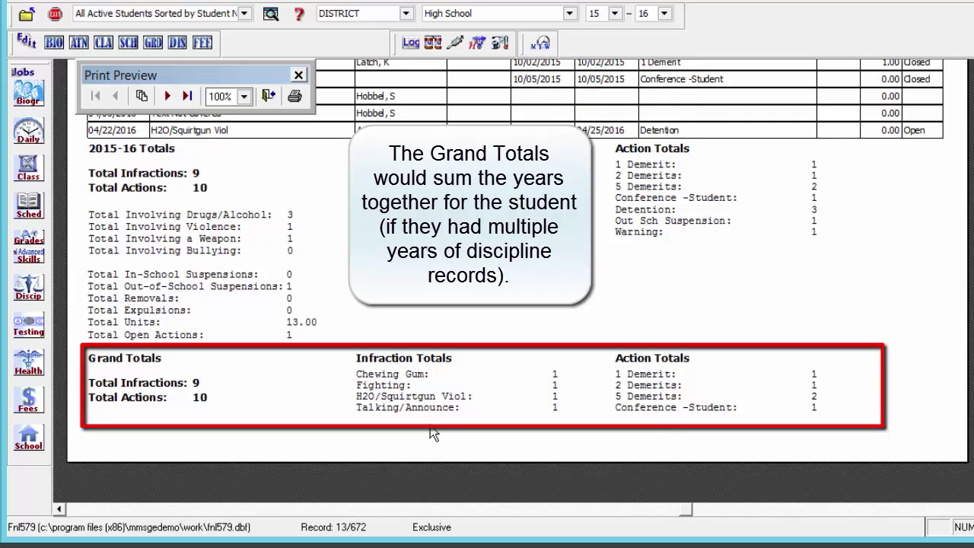
pyautogui.scroll(9, 421, 391)
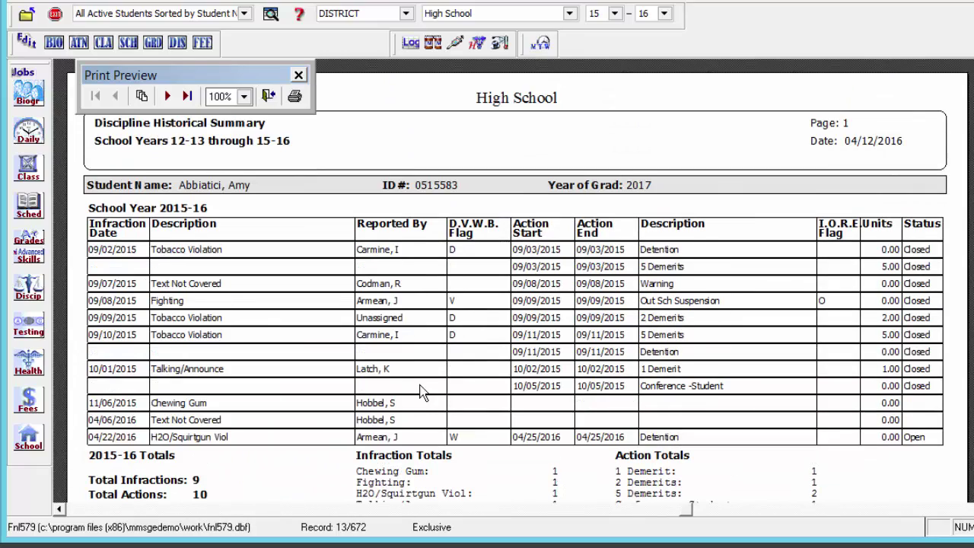
pyautogui.scroll(1, 423, 392)
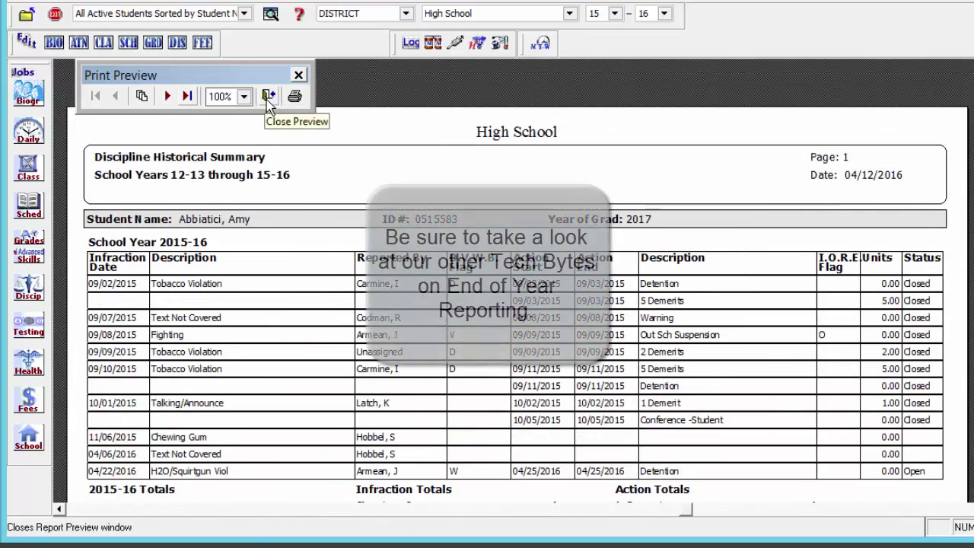
pyautogui.click(266, 100)
pyautogui.click(470, 141)
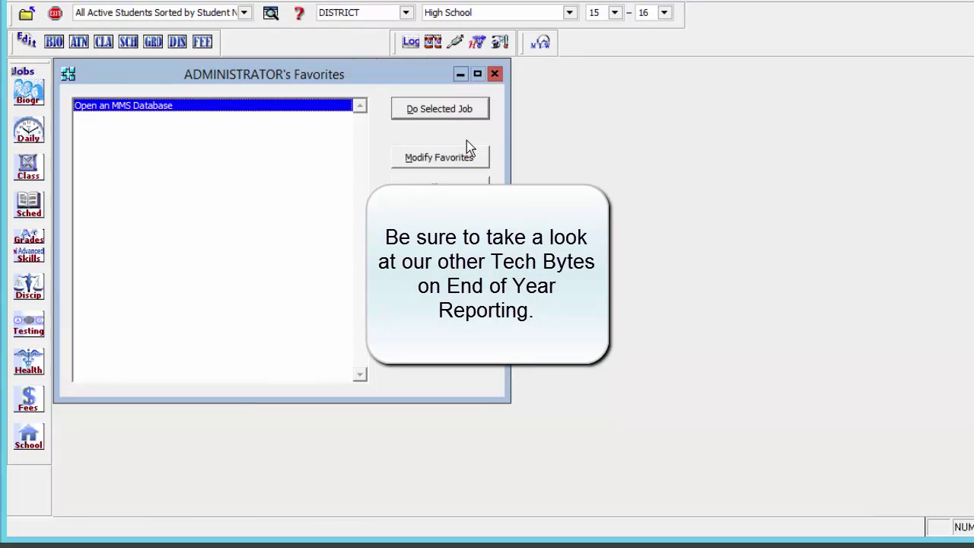